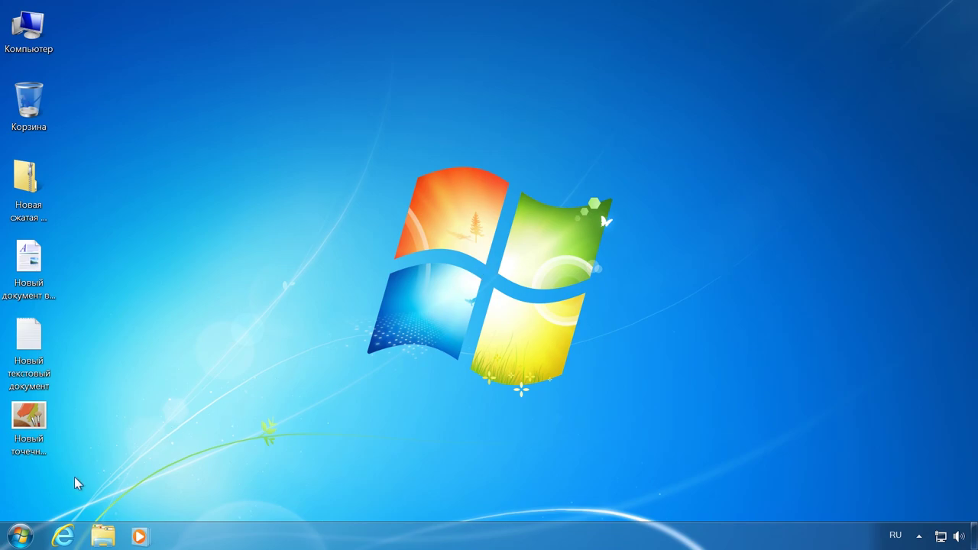
- In Control Panel's folder options, turn off hiding extensions for registered file types, apply the change and close the windows
click(14, 538)
click(305, 385)
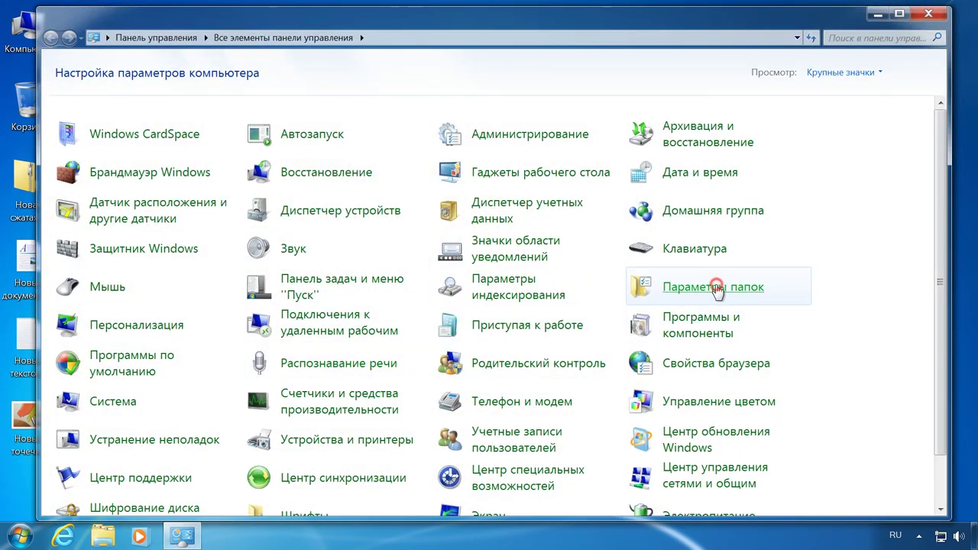
click(715, 289)
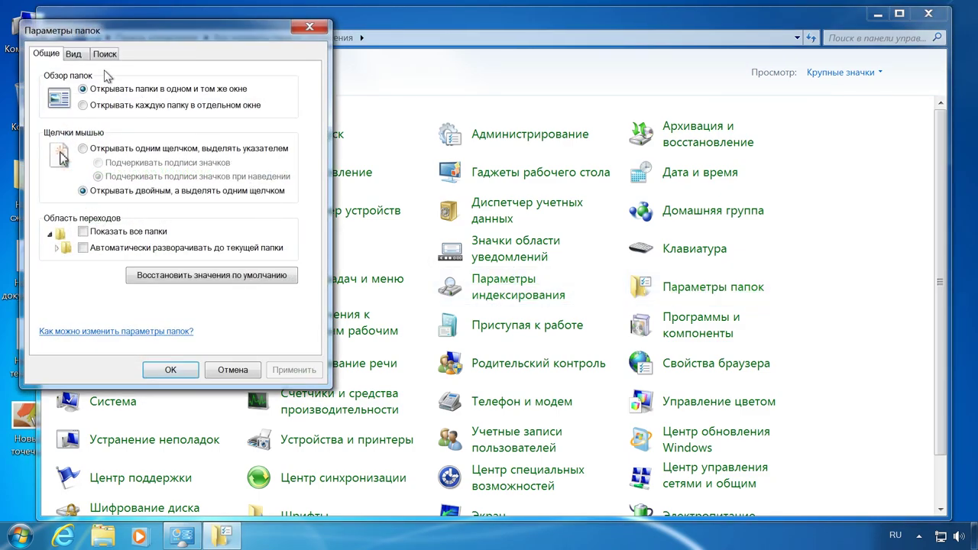
click(74, 56)
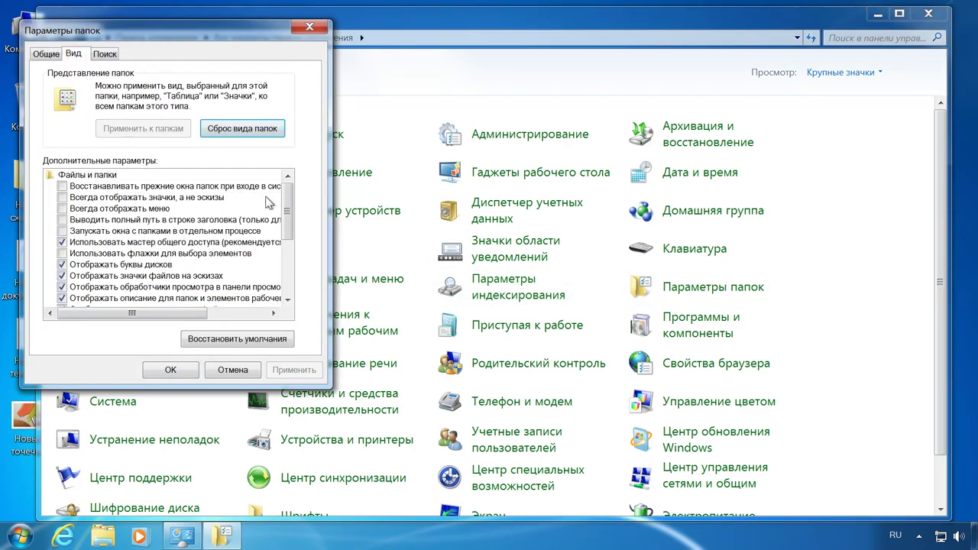
drag(289, 204, 289, 260)
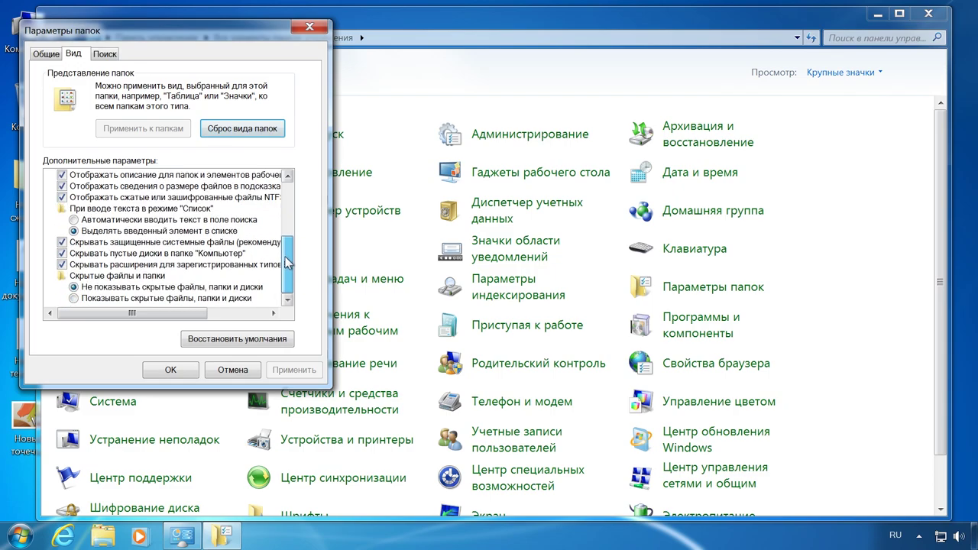
click(61, 266)
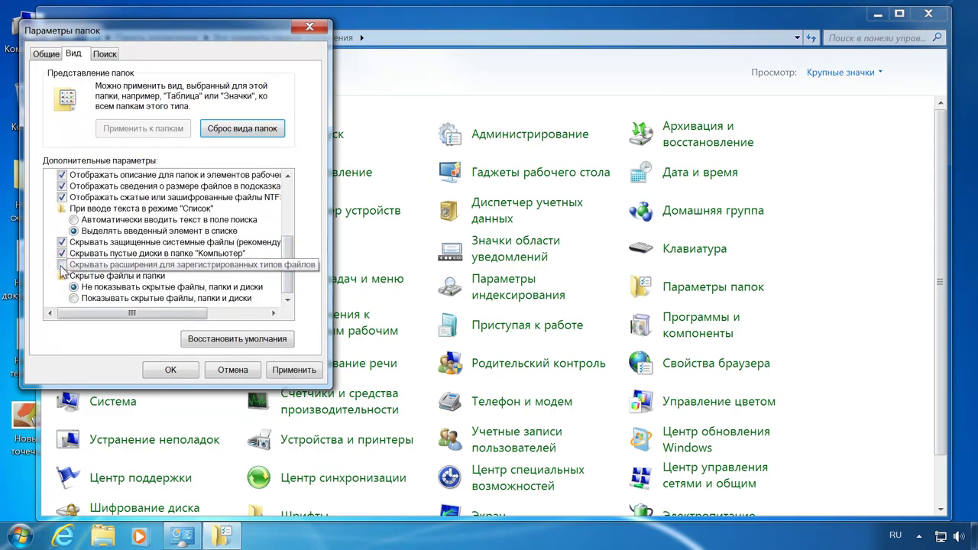
click(296, 372)
click(182, 370)
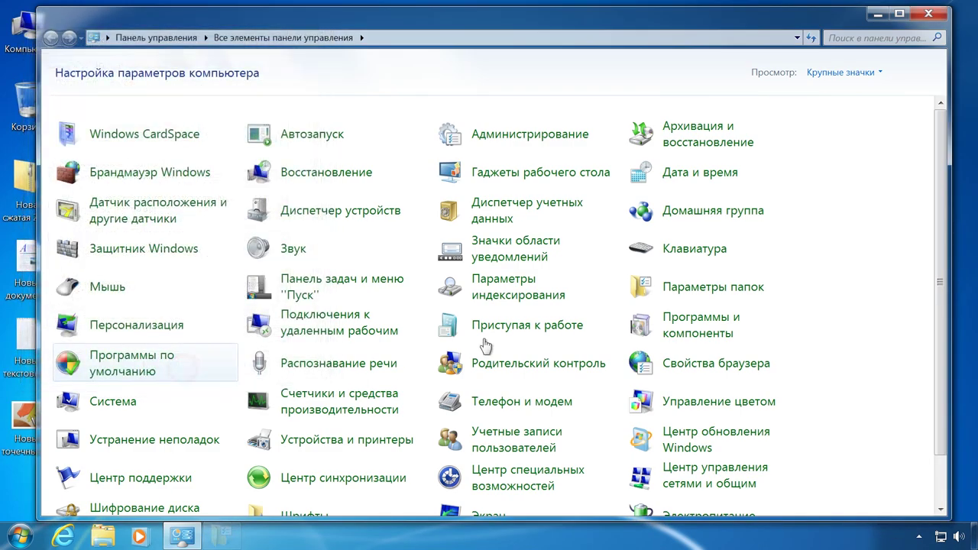
click(929, 13)
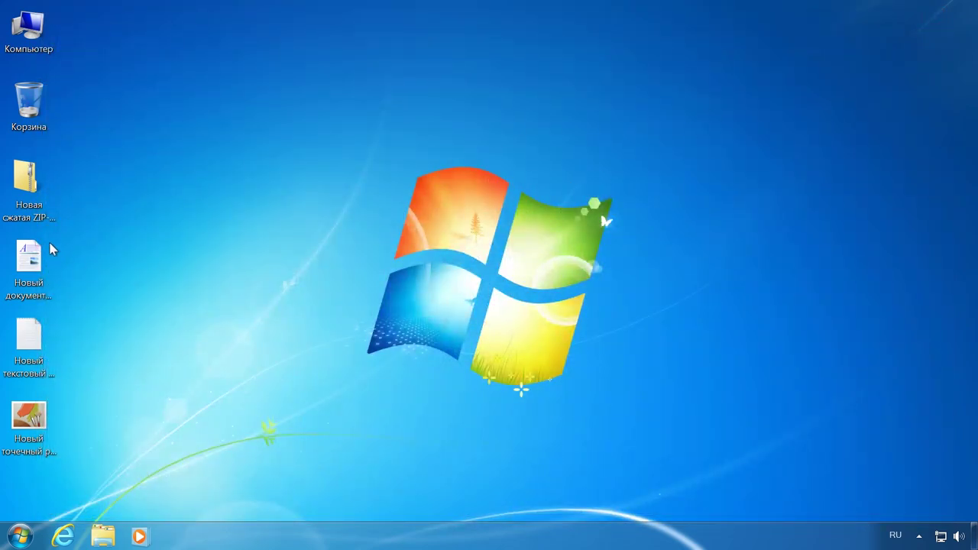
- Check the full names with extensions of the RTF document, text document and bitmap image on the desktop
click(33, 263)
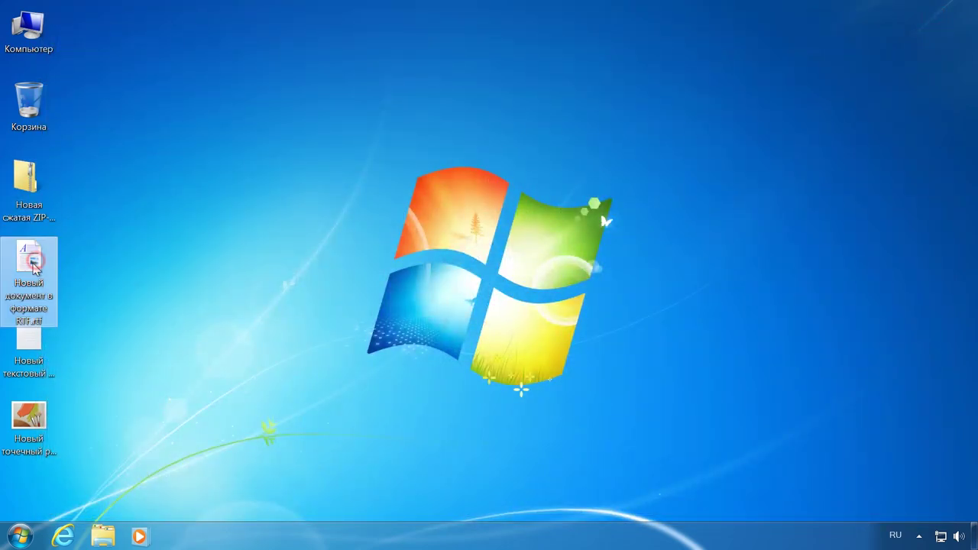
click(26, 341)
click(29, 417)
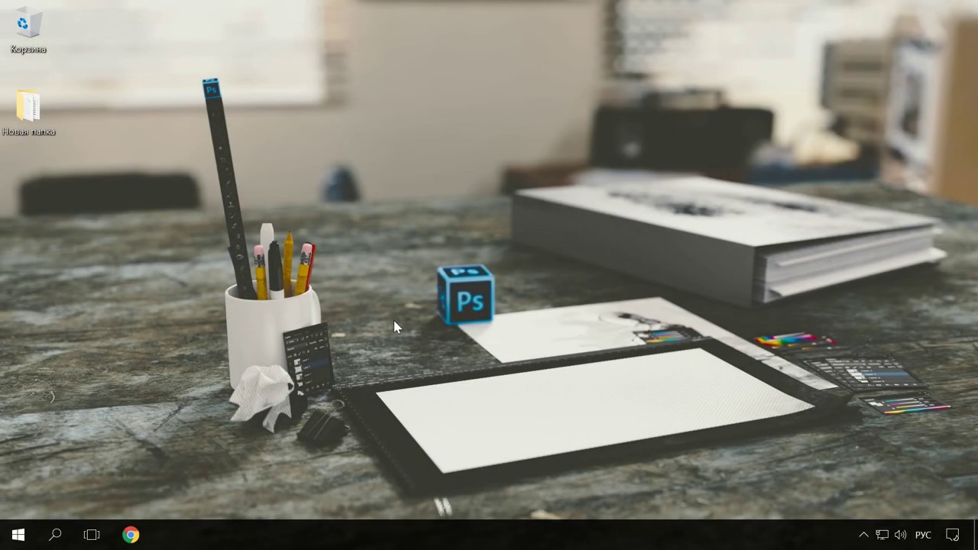
- Search for "панель", open Control Panel's Explorer options and turn on hiding extensions for registered file types, then close everything
click(47, 534)
text(панель)
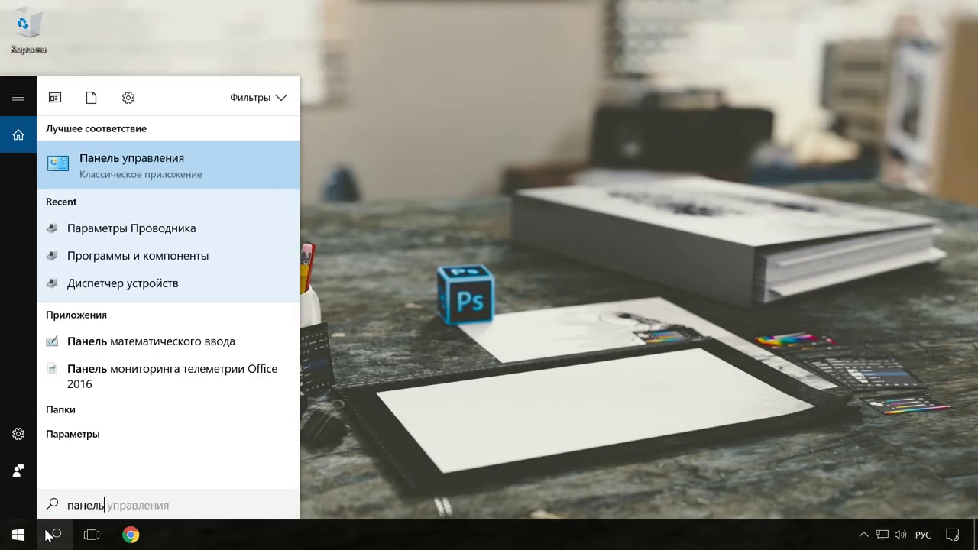
click(108, 165)
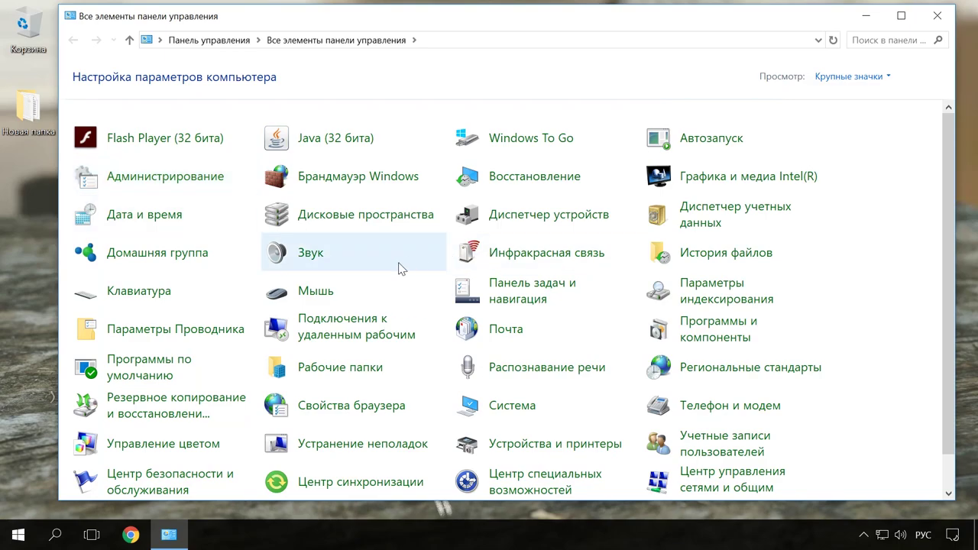
click(234, 330)
click(94, 75)
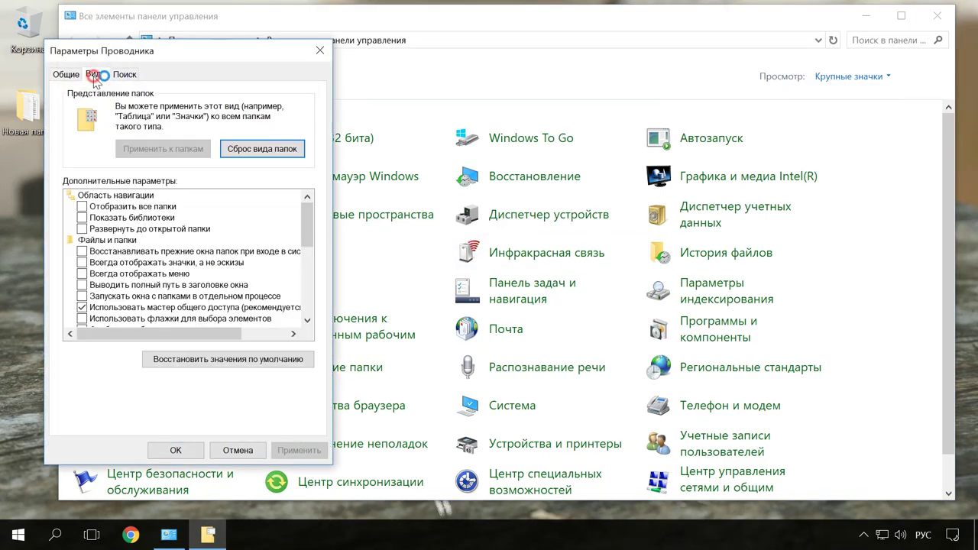
drag(307, 215, 306, 284)
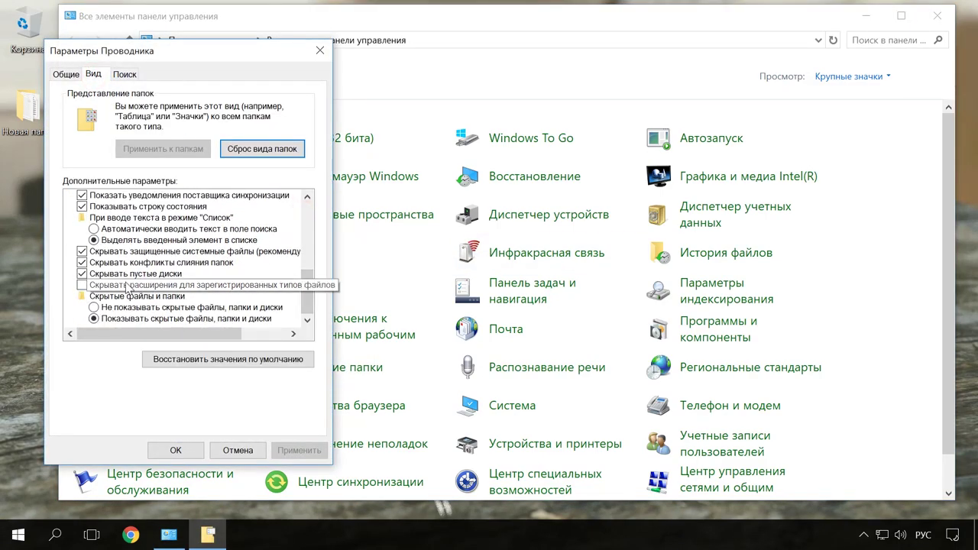
click(127, 288)
click(292, 450)
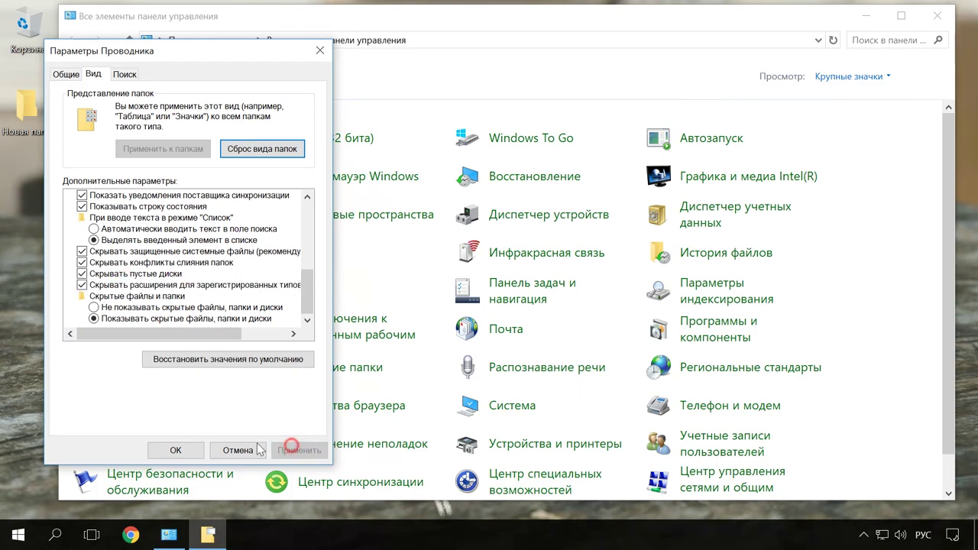
click(181, 450)
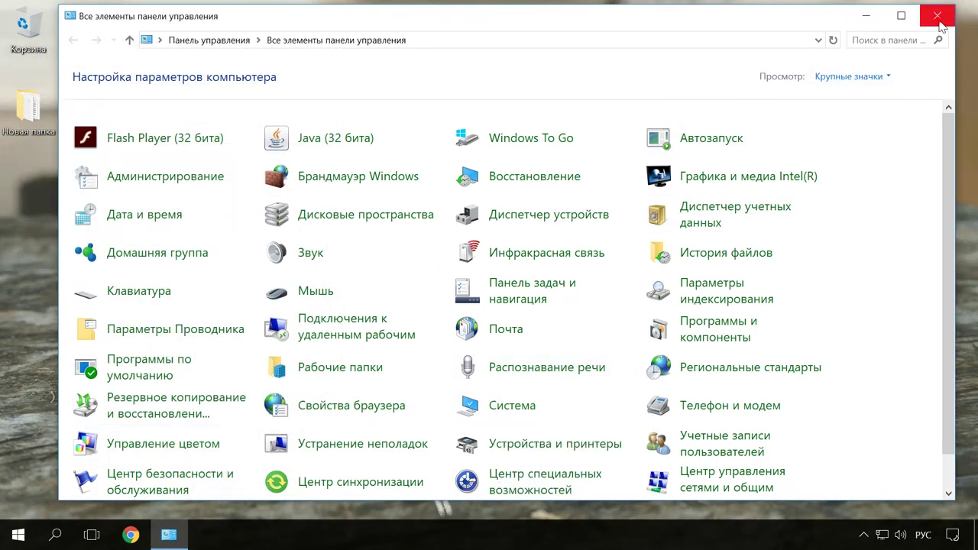
click(938, 21)
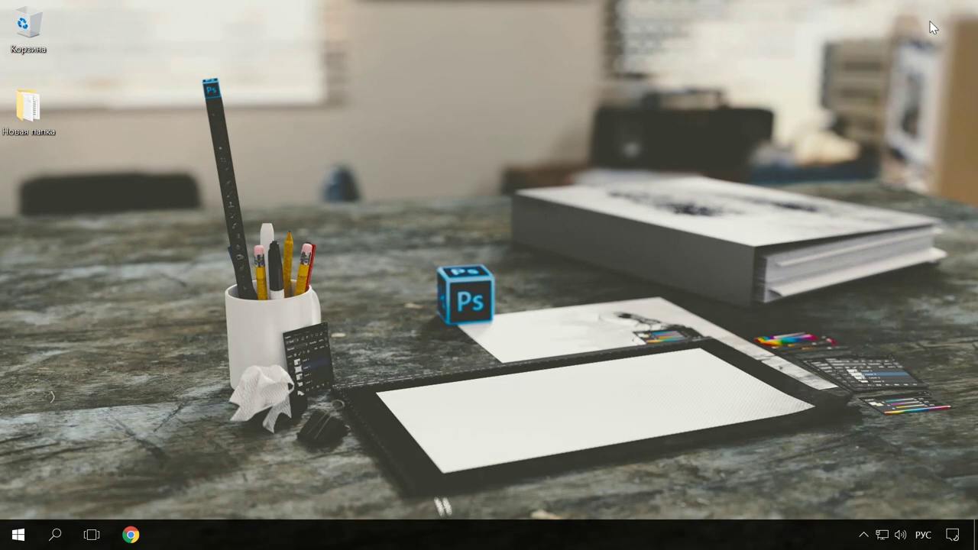
- Open the desktop folder Новая папка and look up the extension-hiding setting in its folder options, closing the dialog without changes
double_click(40, 111)
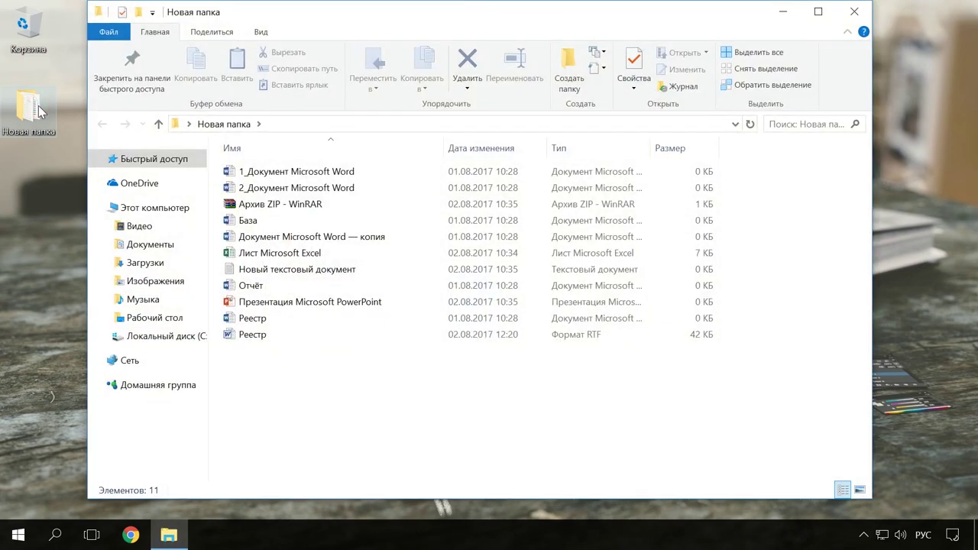
click(108, 32)
click(243, 126)
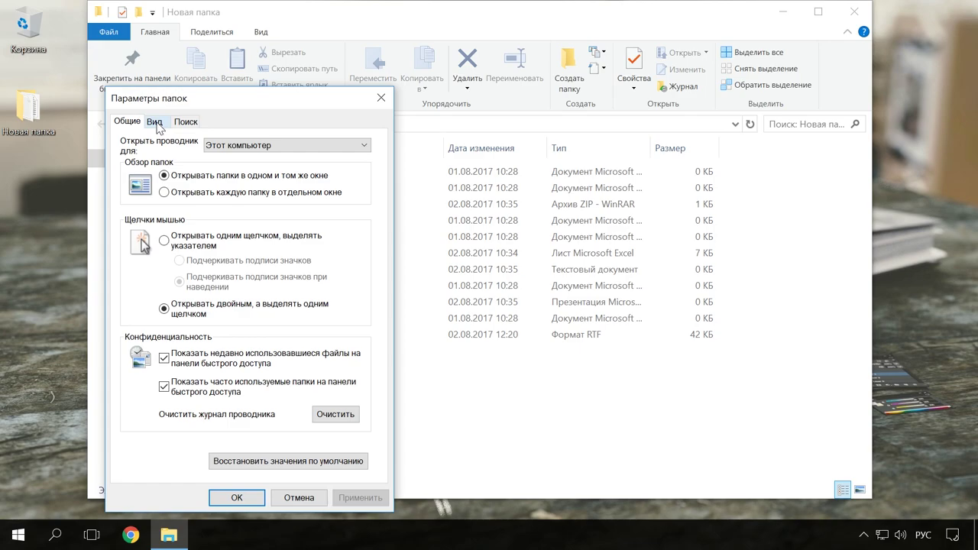
click(154, 122)
drag(368, 269, 375, 346)
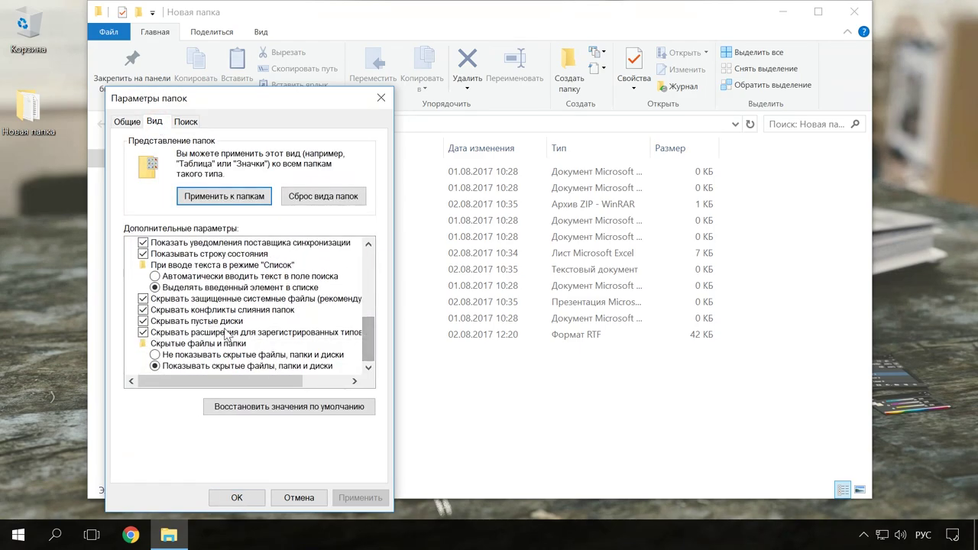
click(381, 98)
- Reopen the folder and search options through the folder's view commands, review the advanced view settings and close the dialog
click(262, 33)
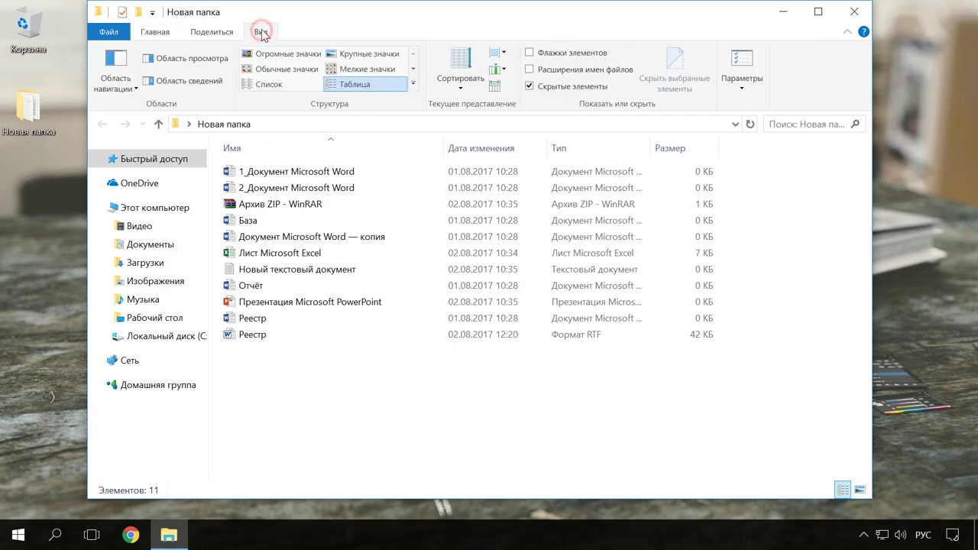
click(751, 91)
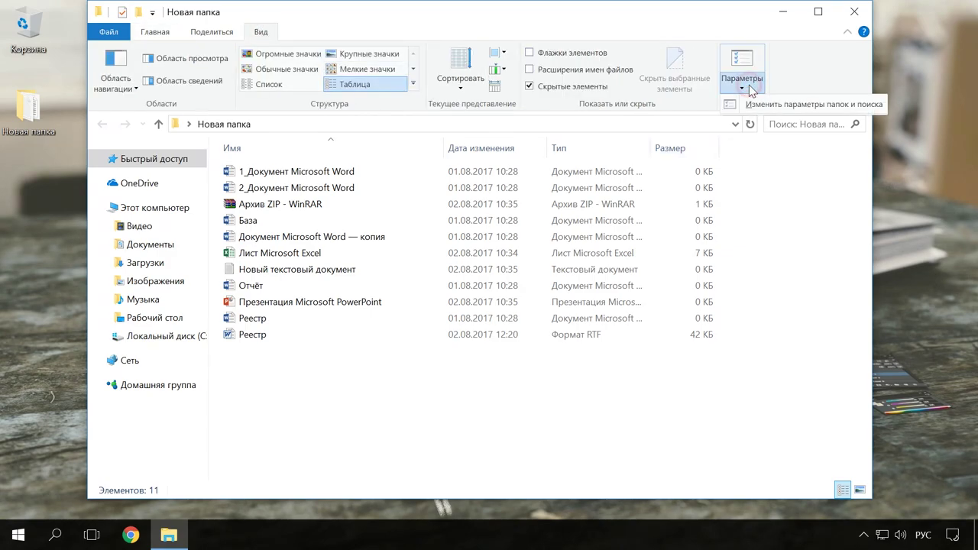
click(832, 108)
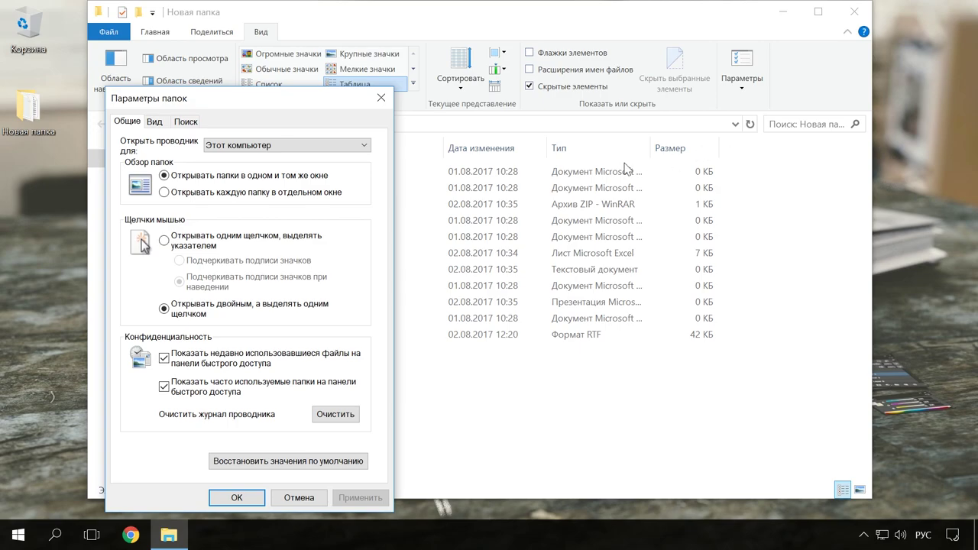
click(153, 123)
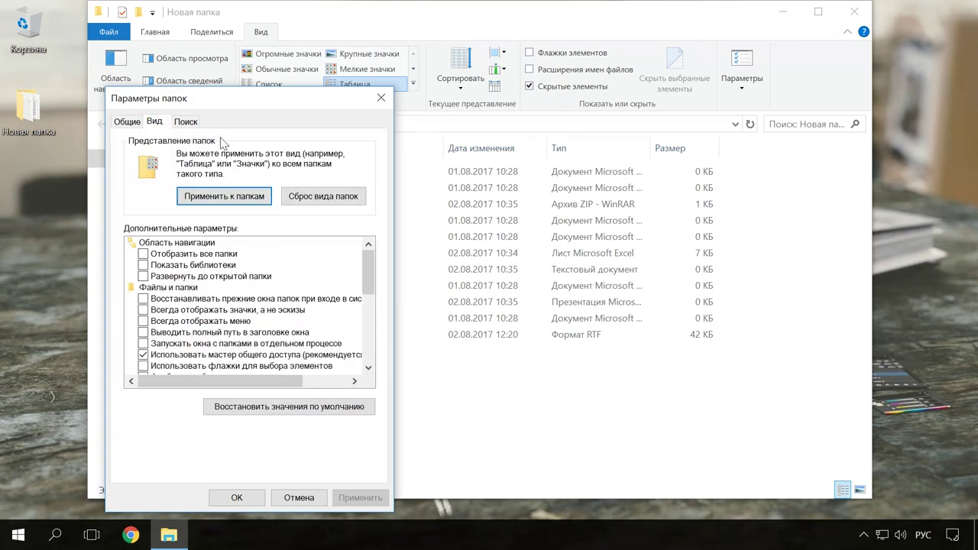
click(382, 100)
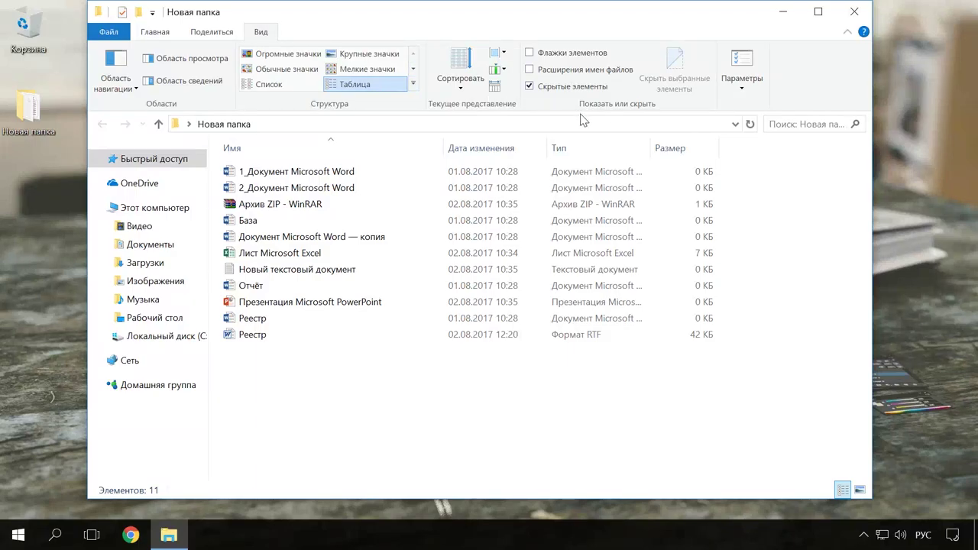
- Toggle the display of file name extensions in Новая папка on and off several times, leaving it switched on
click(530, 70)
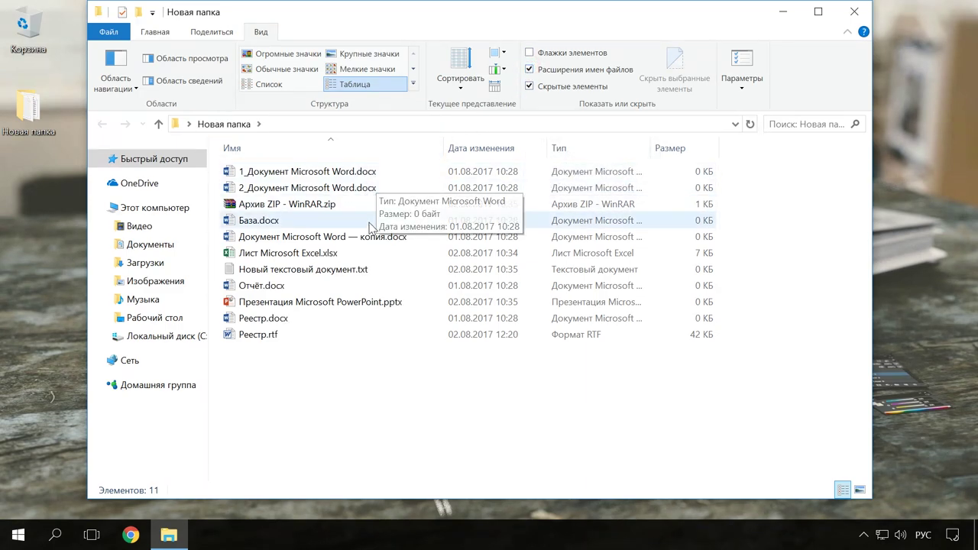
click(530, 70)
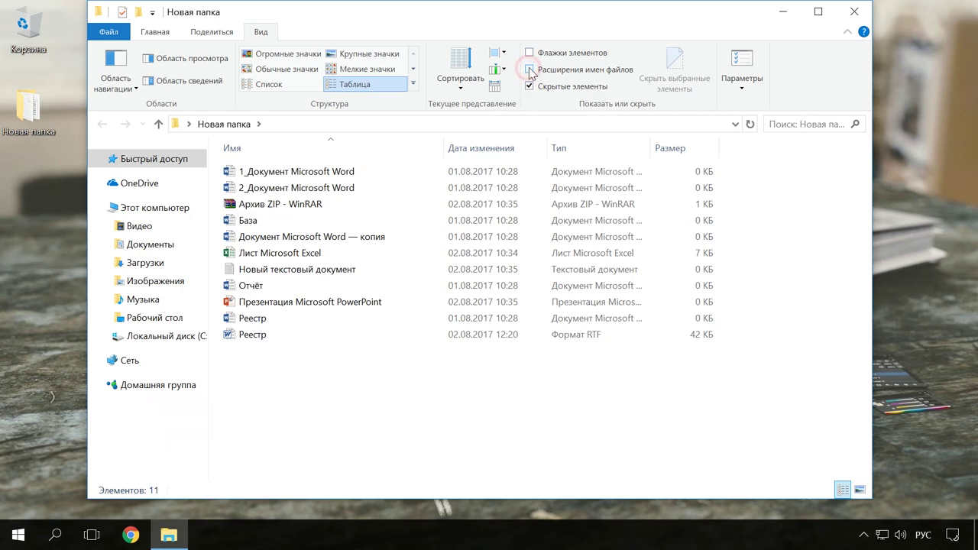
click(530, 71)
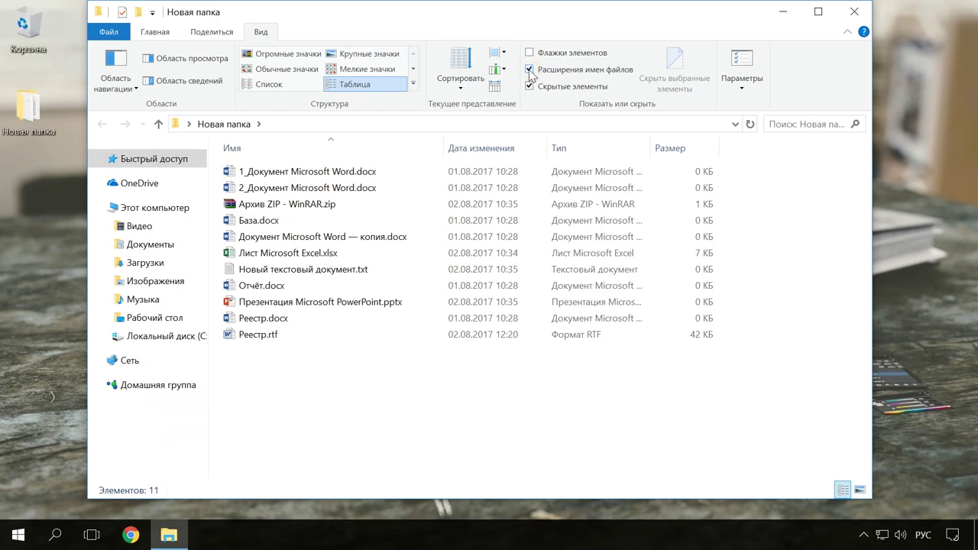
click(529, 70)
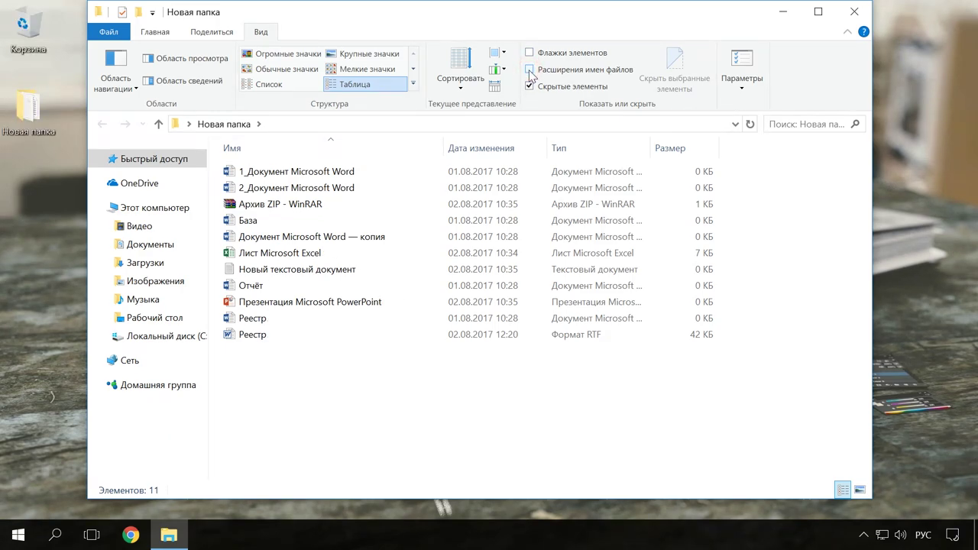
click(530, 70)
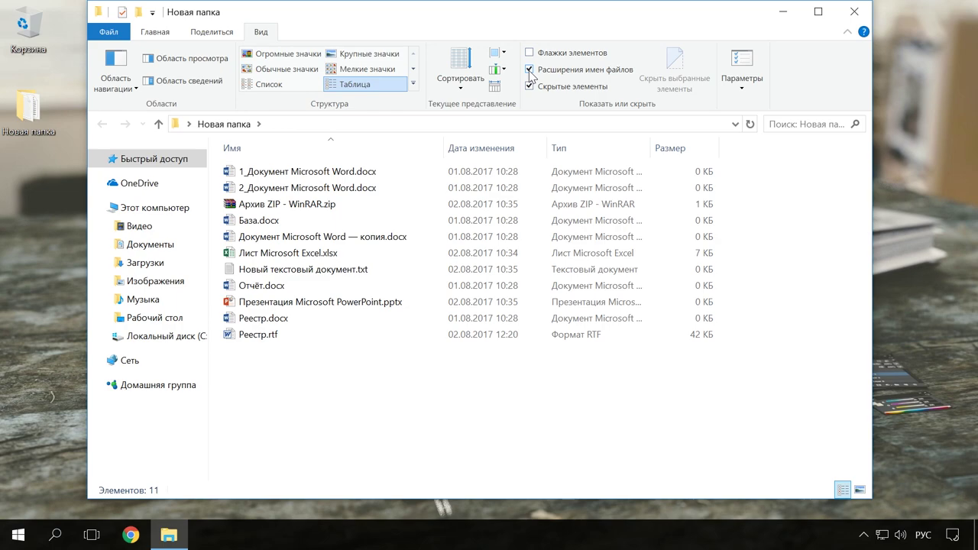
- Open 1_Документ Microsoft Word.docx from Новая папка in Word, save it in the same folder as RTF (*.rtf), and close Word
click(357, 174)
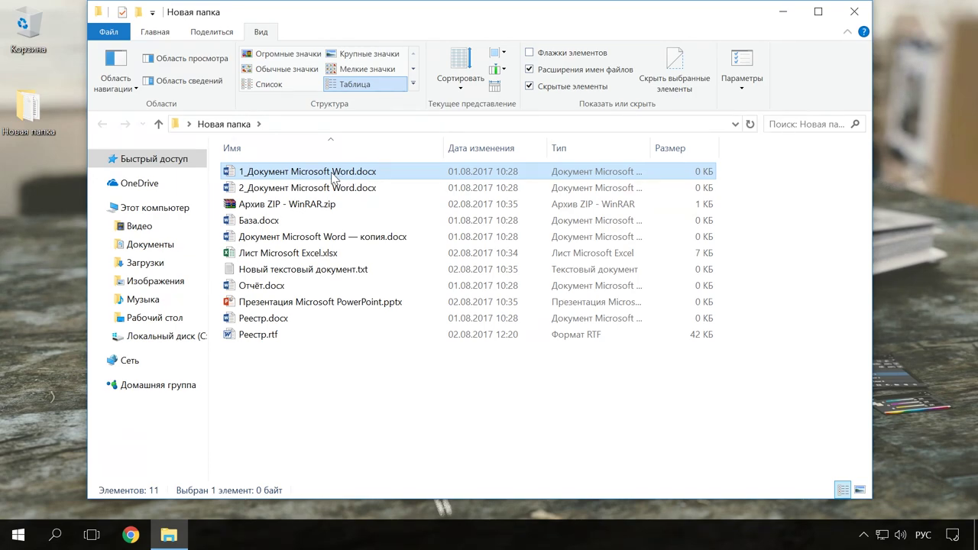
double_click(332, 173)
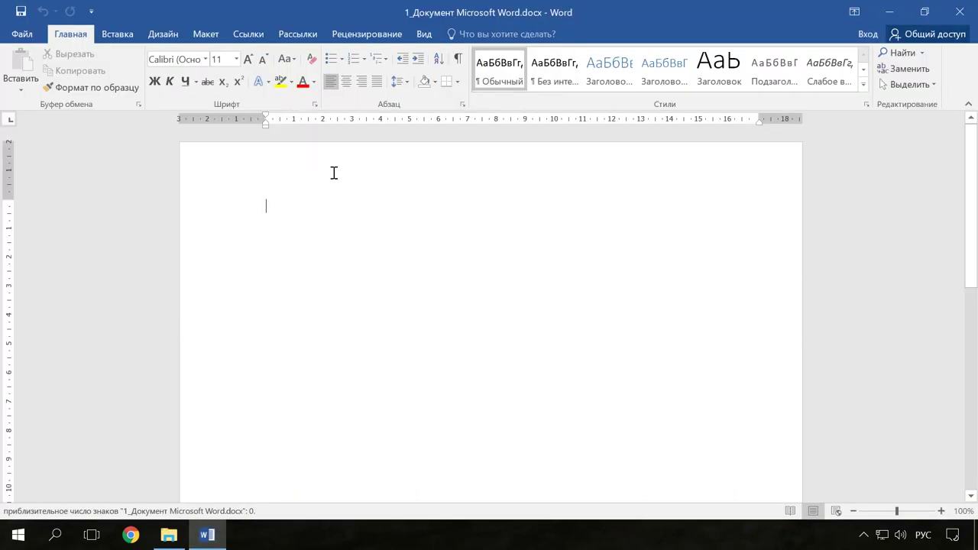
click(25, 33)
click(65, 161)
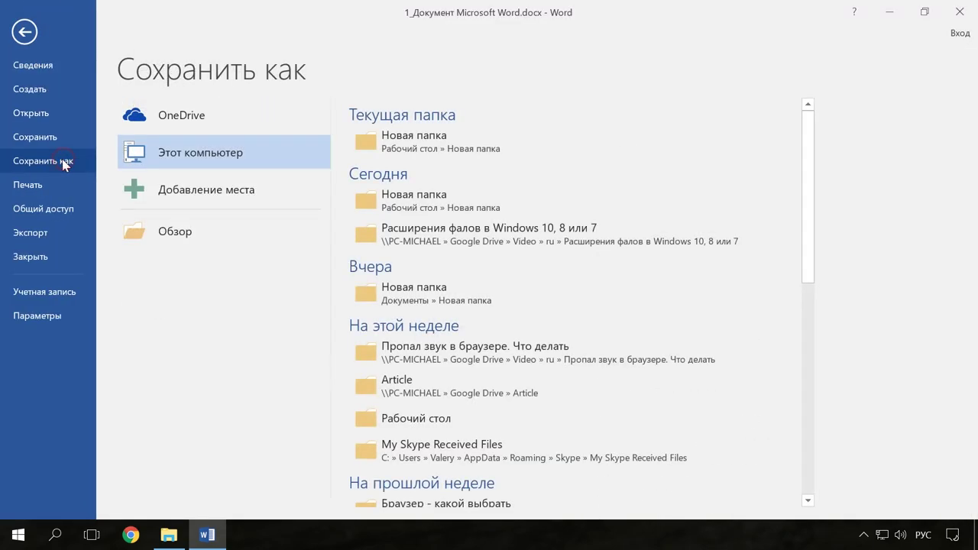
click(184, 232)
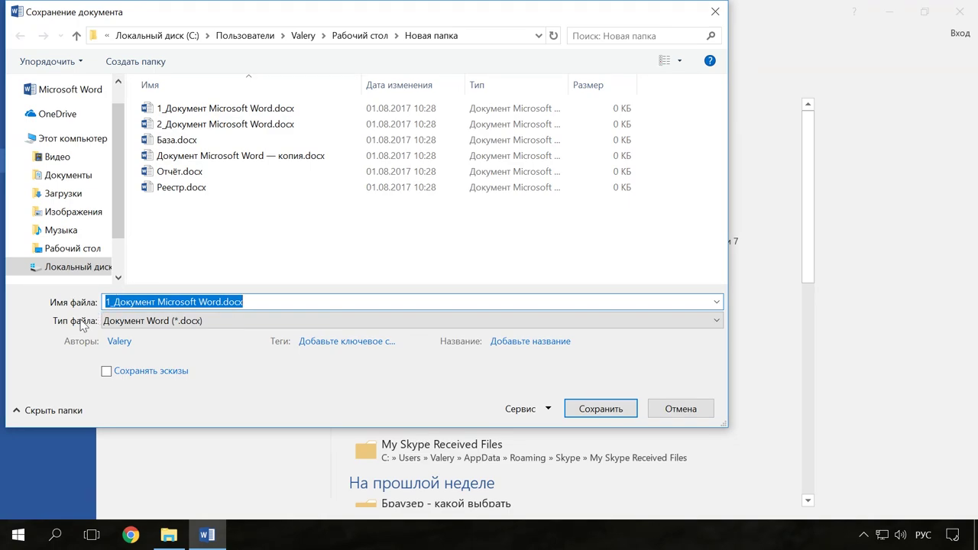
click(248, 322)
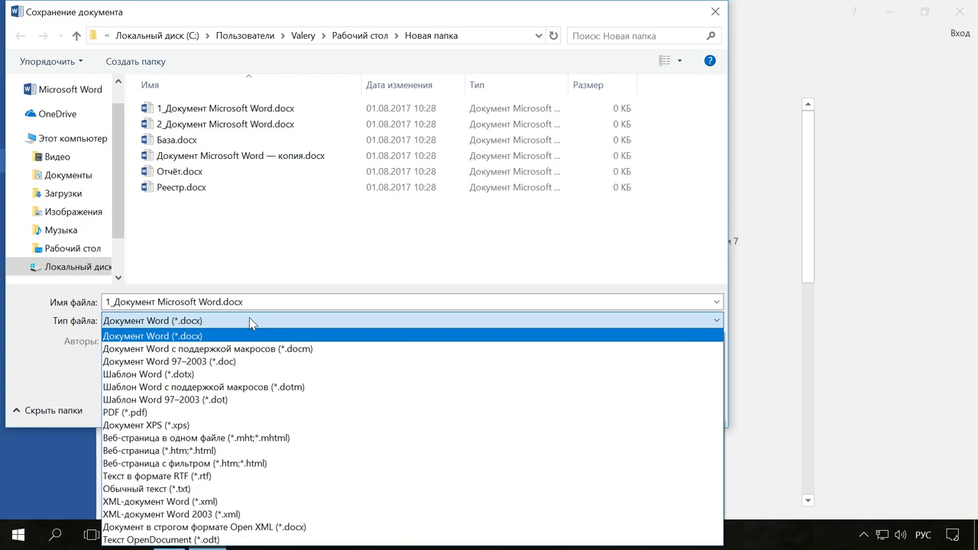
click(224, 476)
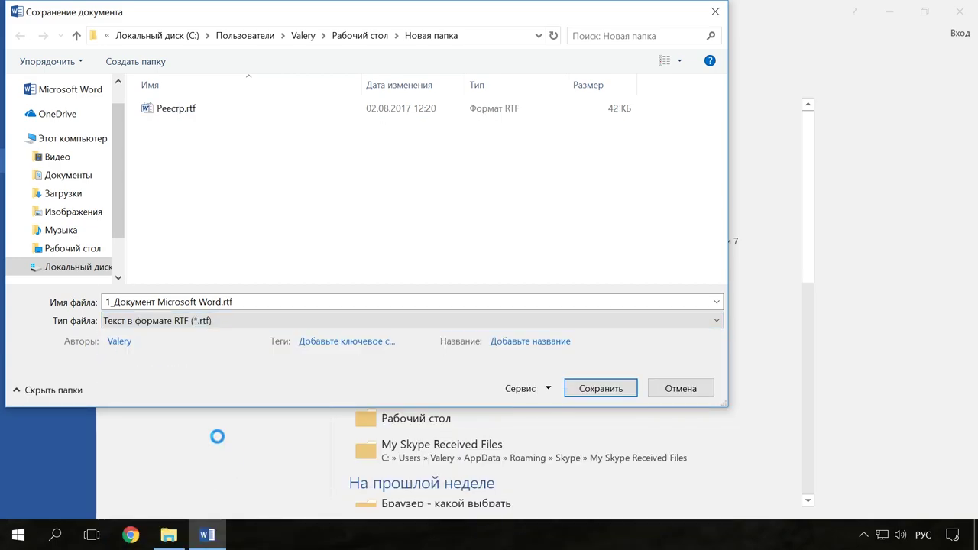
click(622, 387)
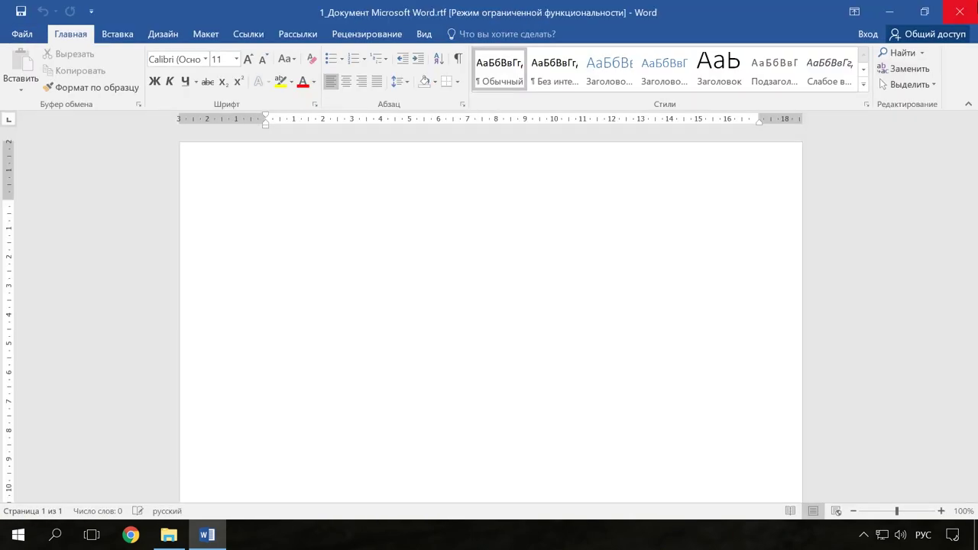
click(960, 11)
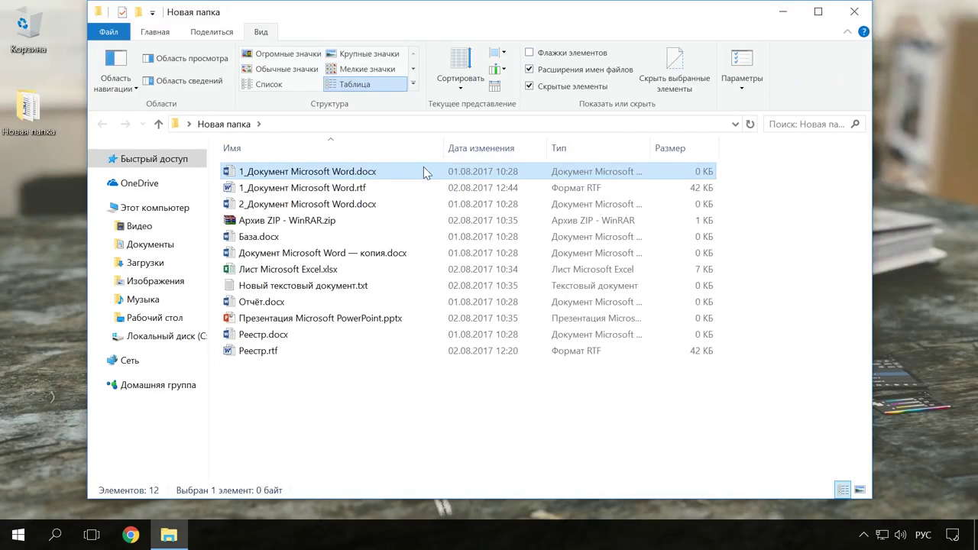
- Compare the original 1_Документ Microsoft Word.docx with its .rtf copy in Новая папка
click(346, 188)
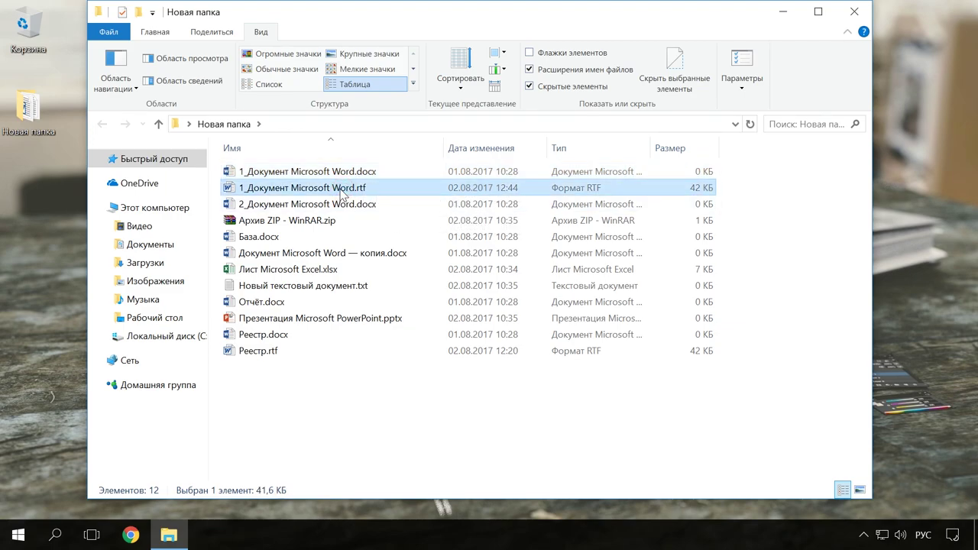
click(343, 172)
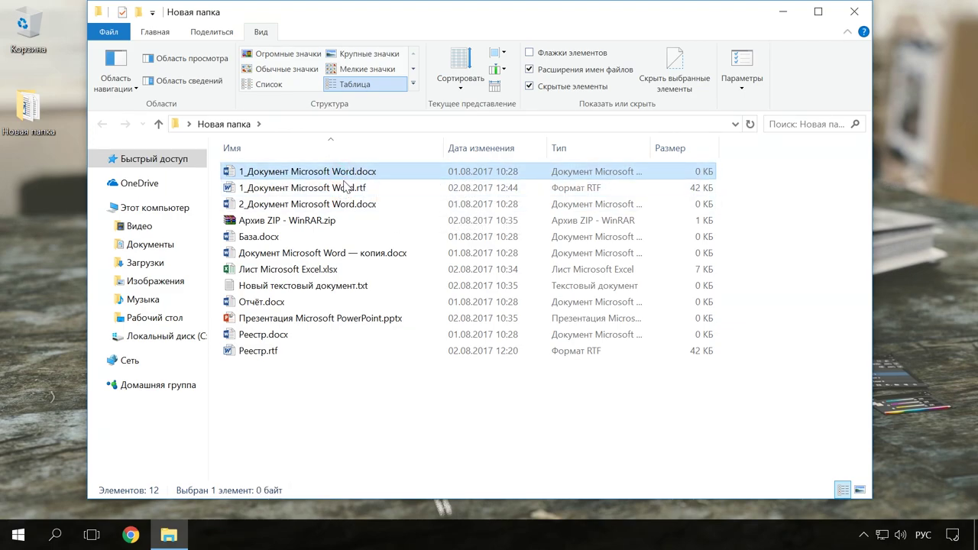
click(345, 188)
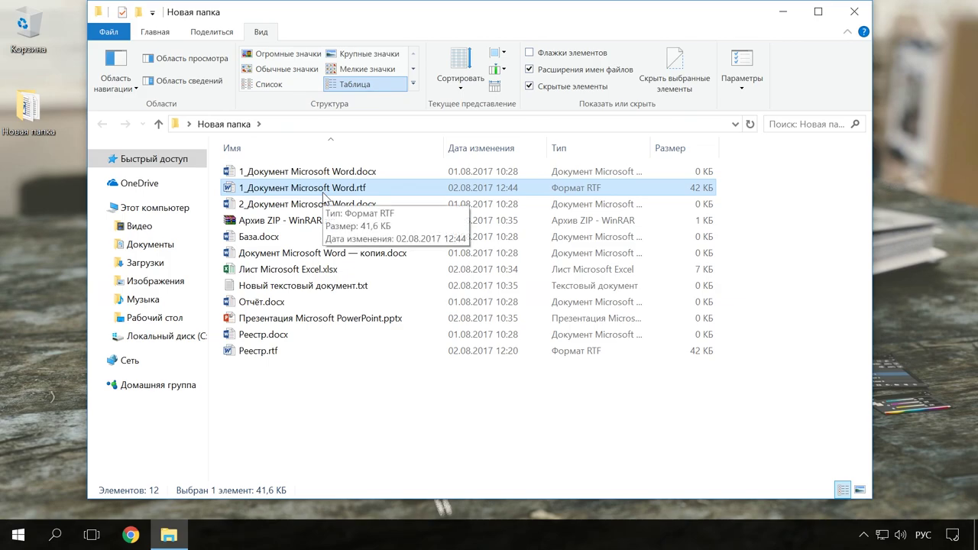
- Rename 1_Документ Microsoft Word.docx to have the extension txt, accept the extension change, and open the file briefly to check it
click(333, 173)
right_click(333, 173)
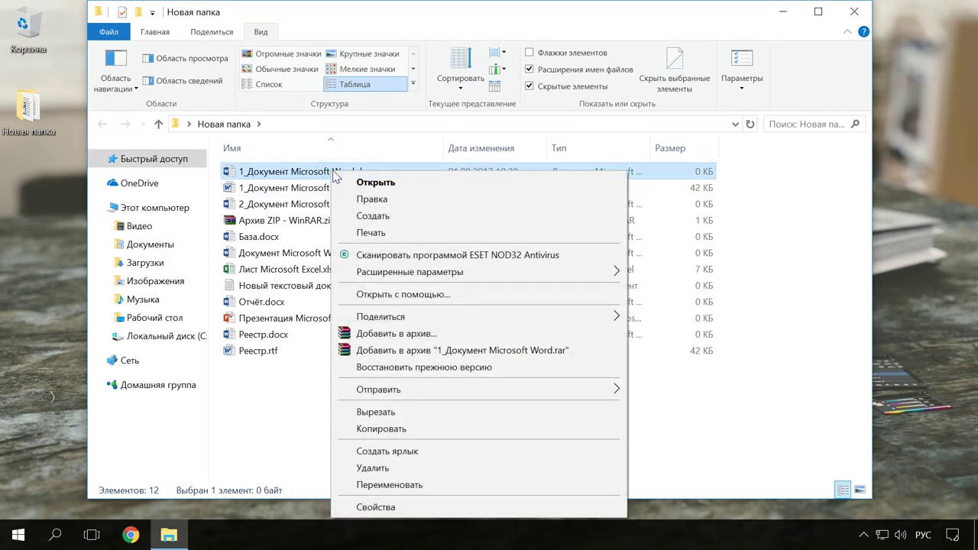
click(429, 483)
click(390, 376)
click(328, 174)
click(329, 172)
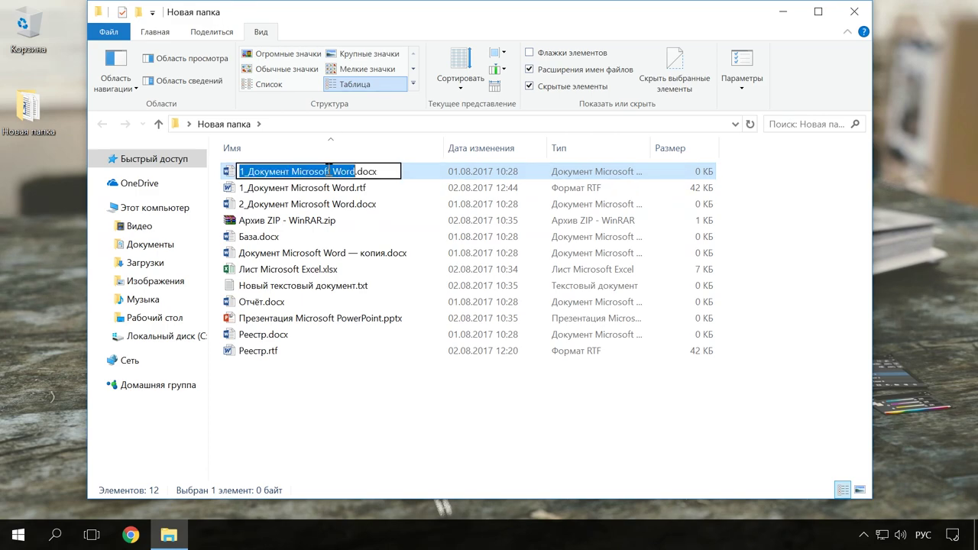
click(358, 171)
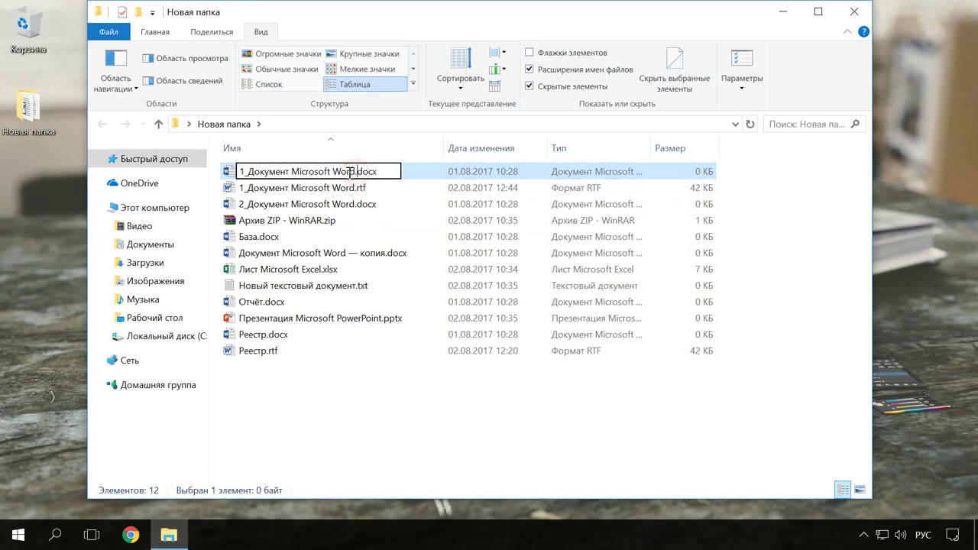
key(Delete)
key(Delete)
key(Delete)
key(Delete)
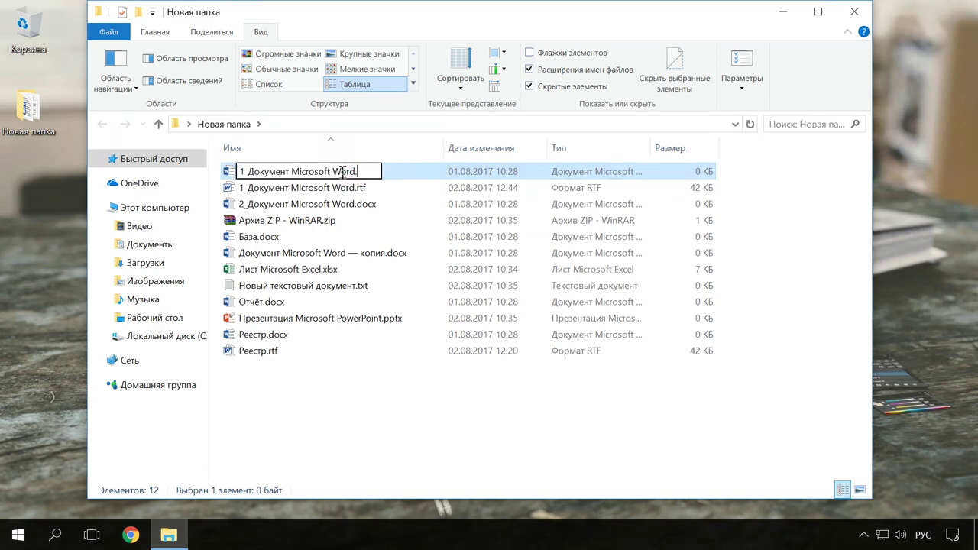
key(alt+shift)
text(txt)
key(Return)
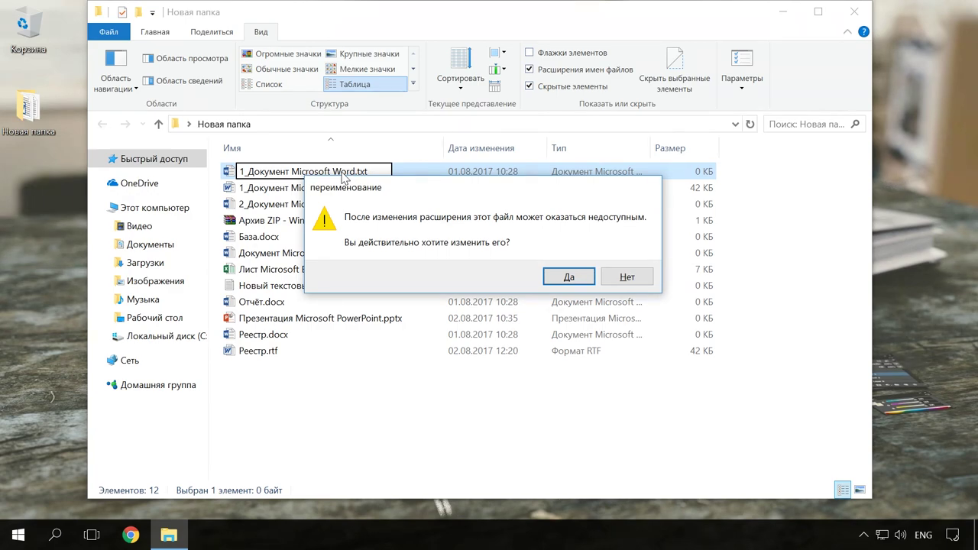
click(570, 280)
double_click(355, 172)
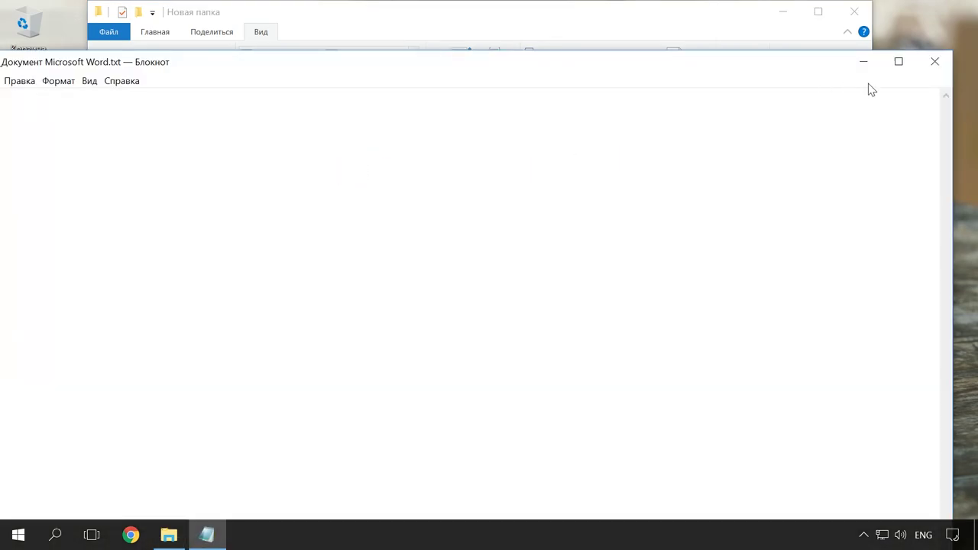
click(933, 62)
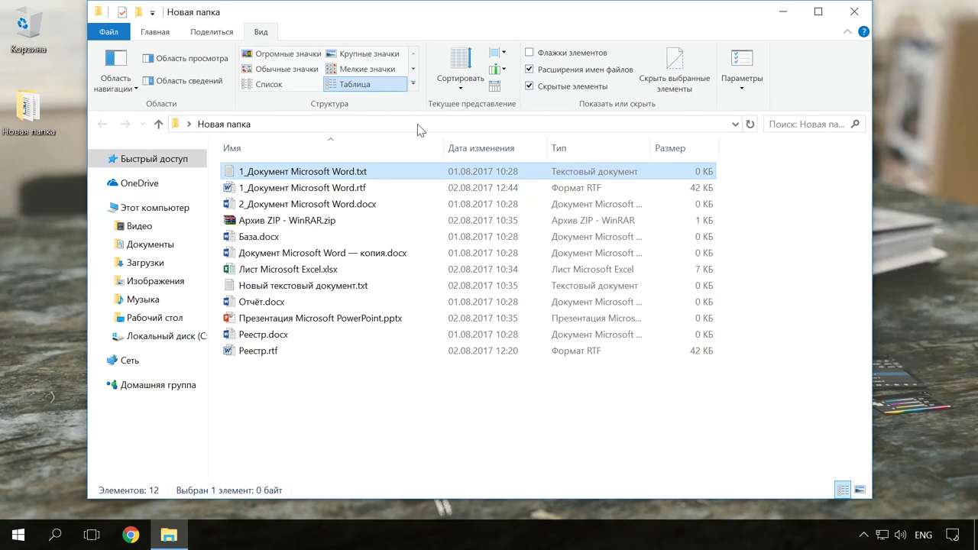
- Open a command prompt in Новая папка, run "ren *.docx *.txt" to change all .docx extensions, and minimize the prompt
click(298, 124)
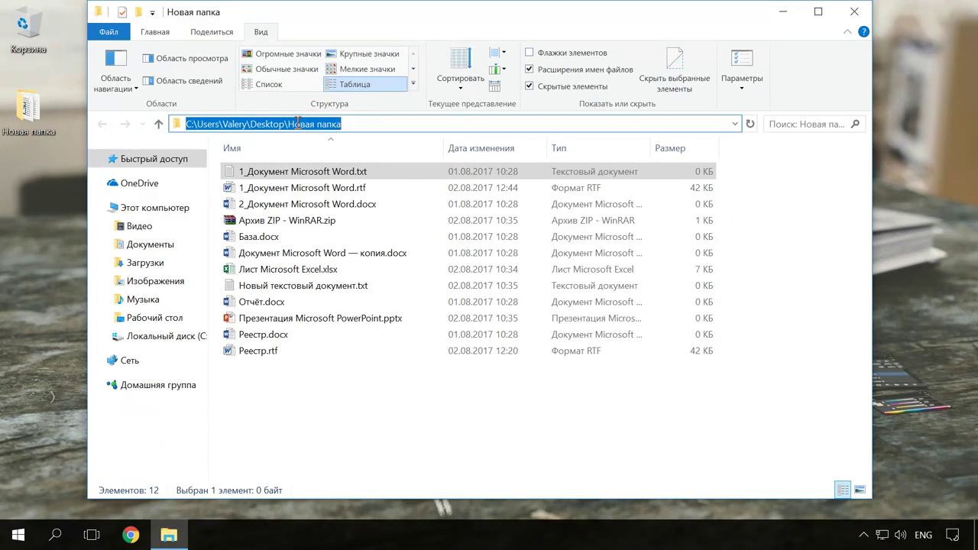
text(cmd)
key(Return)
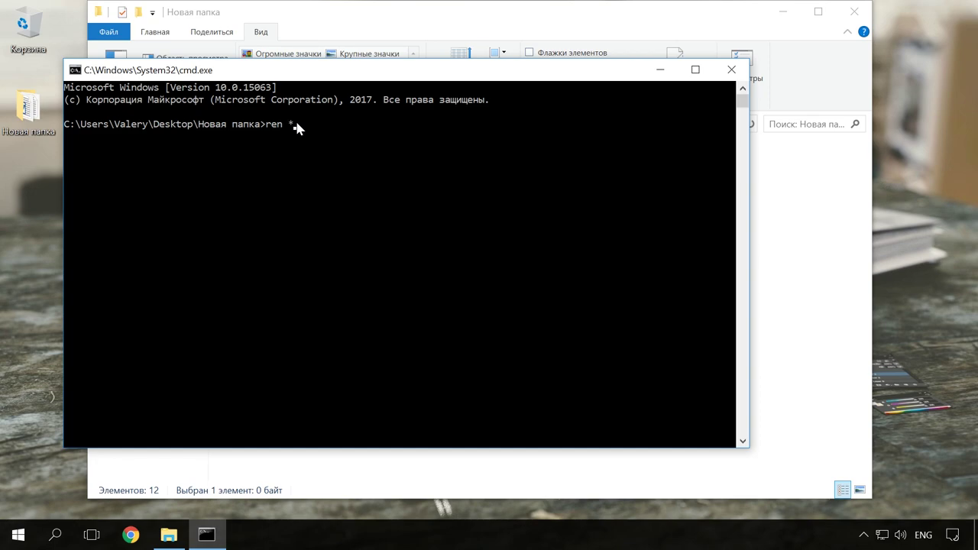
text(ren *.docx *.txt)
key(Return)
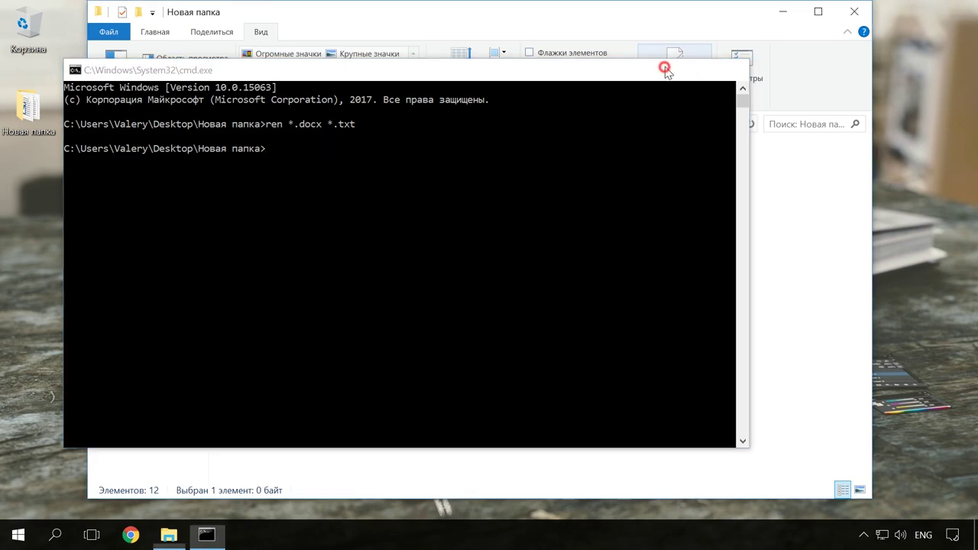
click(661, 69)
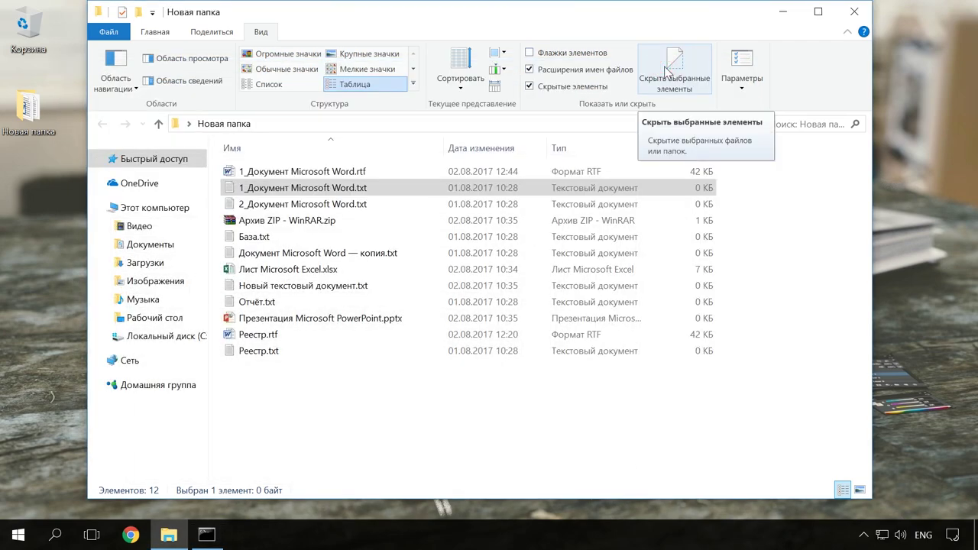
- Check the renamed files in Новая папка, including 2_Документ Microsoft Word.txt, База.txt and Документ Microsoft Word — копия.txt
click(356, 206)
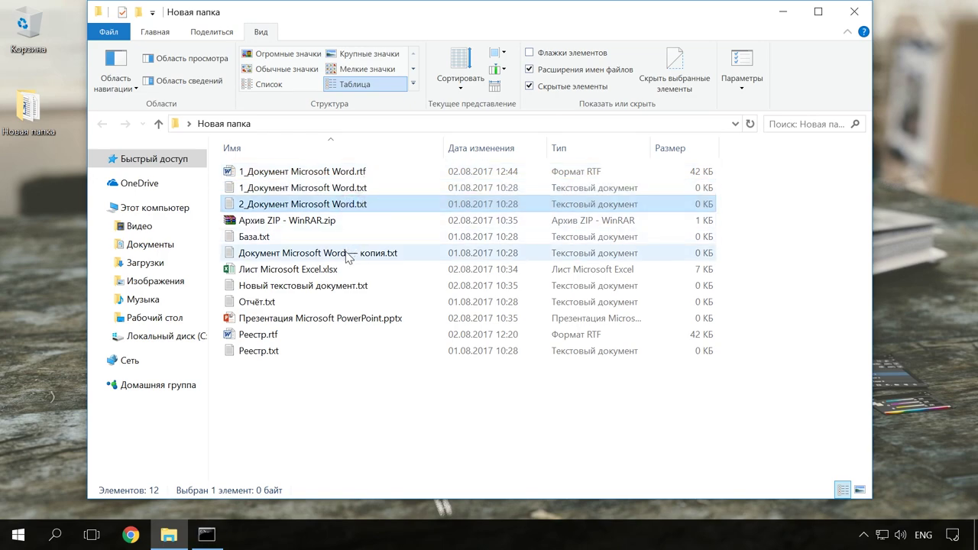
click(256, 238)
click(301, 257)
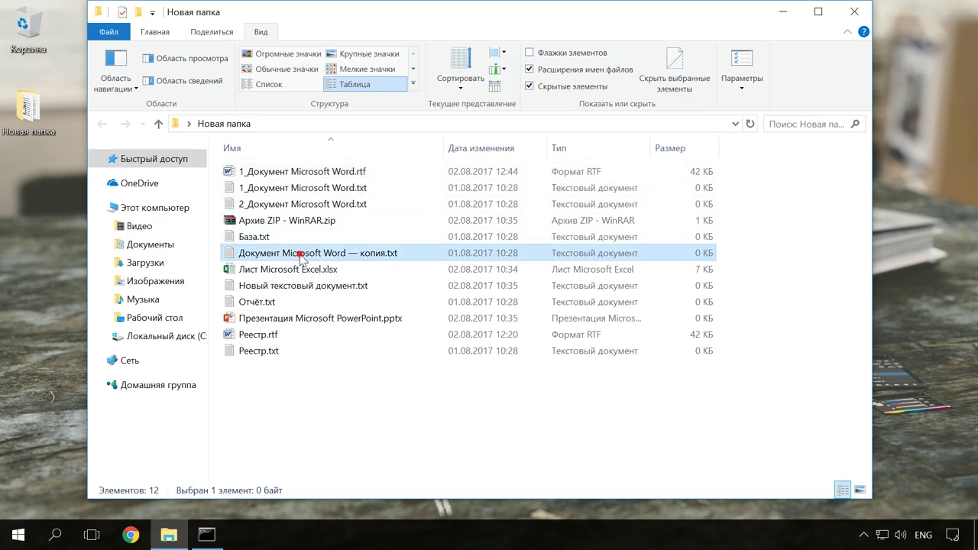